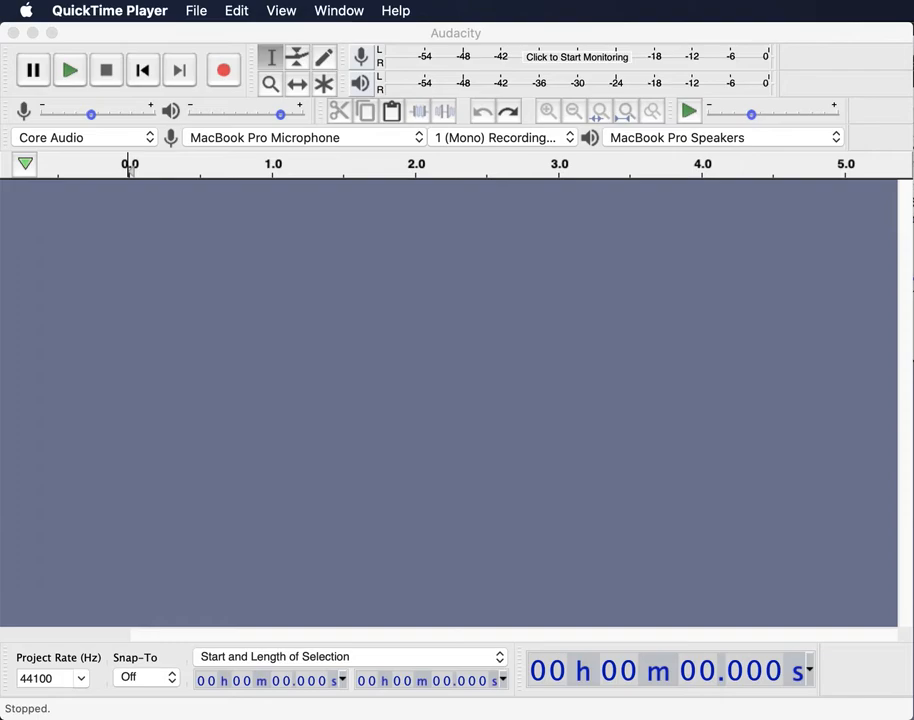
- Bring the empty Audacity project window to the front
{"action": "left_click", "coordinate": [267, 326]}
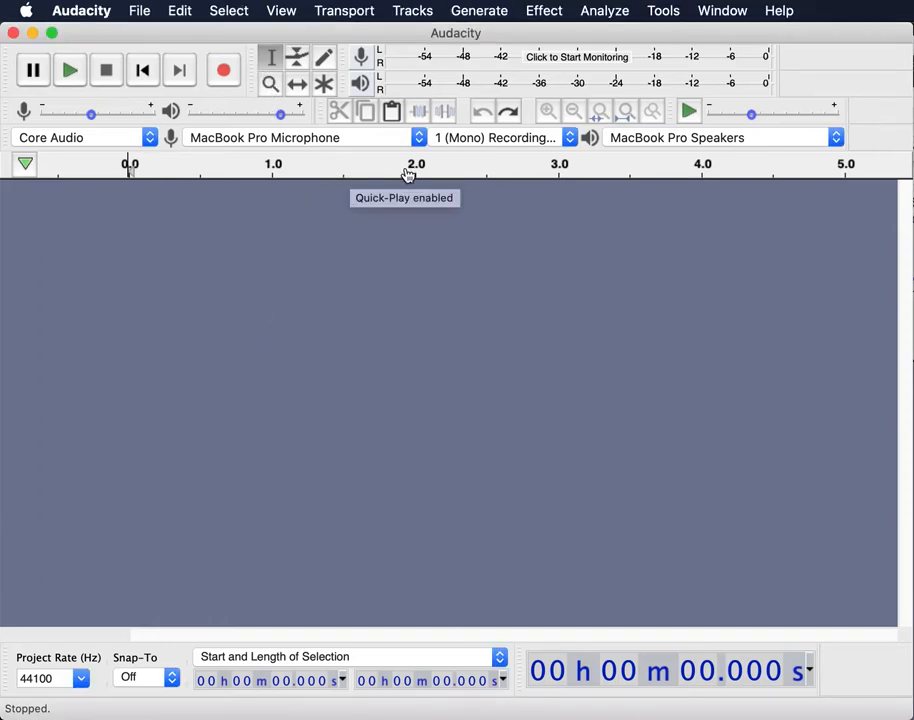
- Generate a 3-second 50 Hz sine tone at amplitude 0.75 with Generate > Tone
{"action": "left_click", "coordinate": [500, 9]}
{"action": "left_click", "coordinate": [504, 139]}
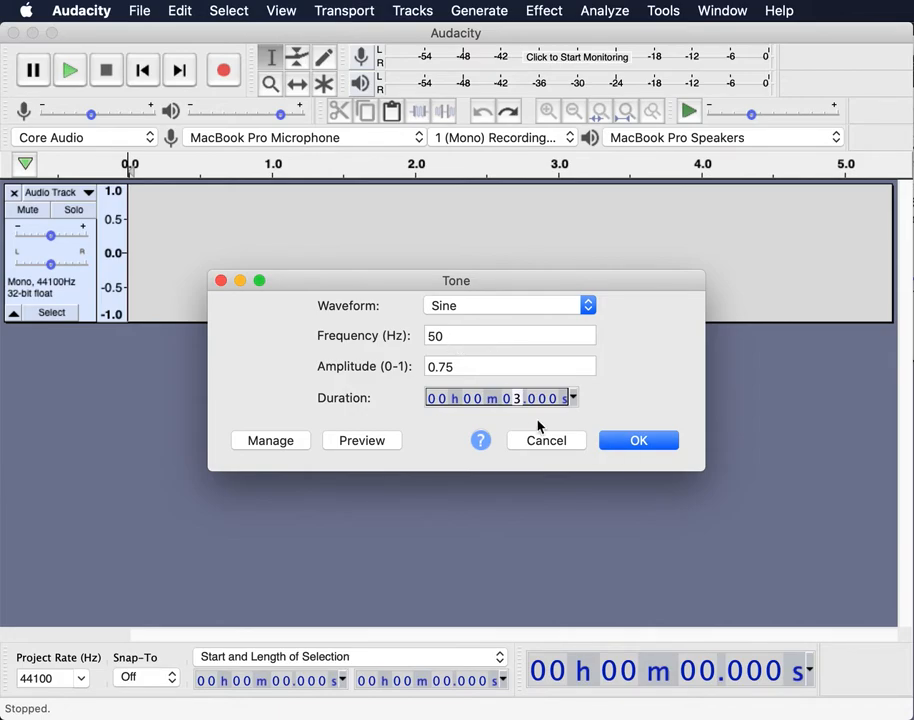
{"action": "left_click", "coordinate": [639, 441]}
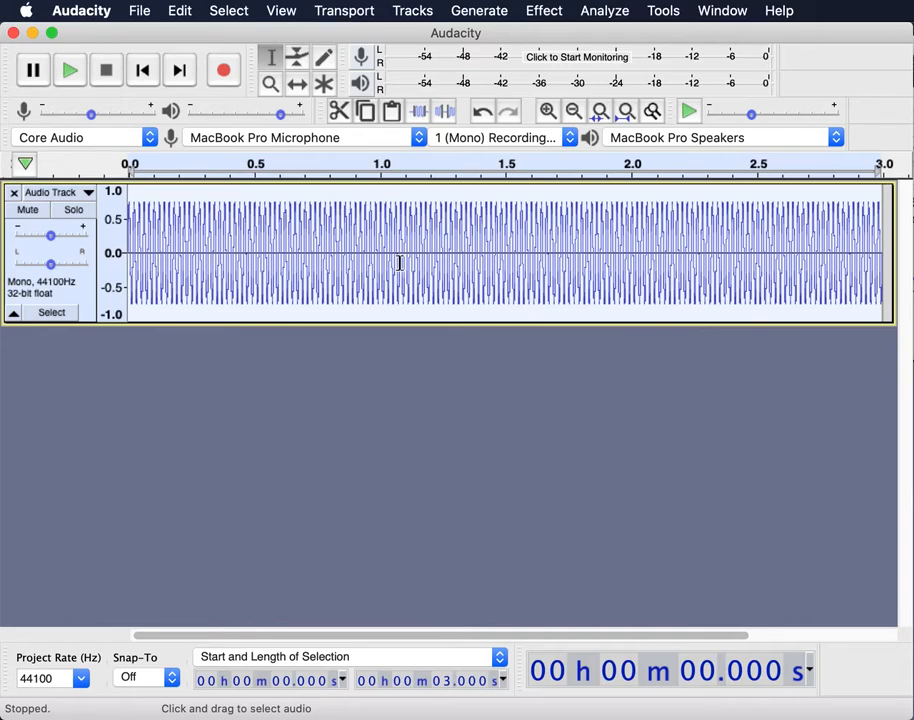
- Zoom into the waveform and select one 0.020 s cycle from 1.060 s to 1.080 s
{"action": "scroll", "coordinate": [399, 263], "scroll_direction": "up", "scroll_amount": 5, "text": "ctrl"}
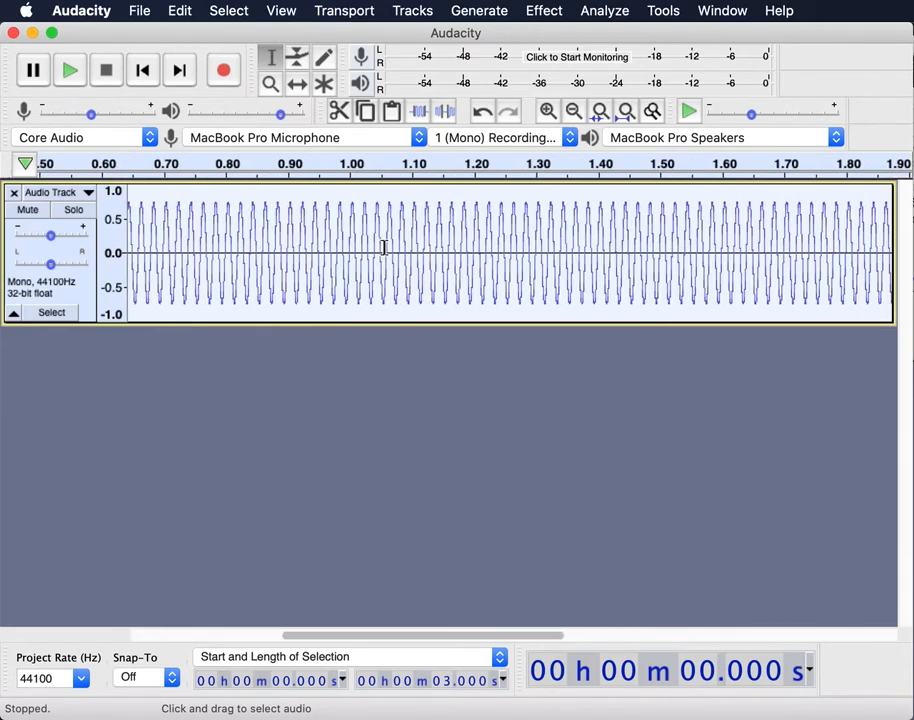
{"action": "scroll", "coordinate": [384, 248], "scroll_direction": "up", "scroll_amount": 4, "text": "ctrl"}
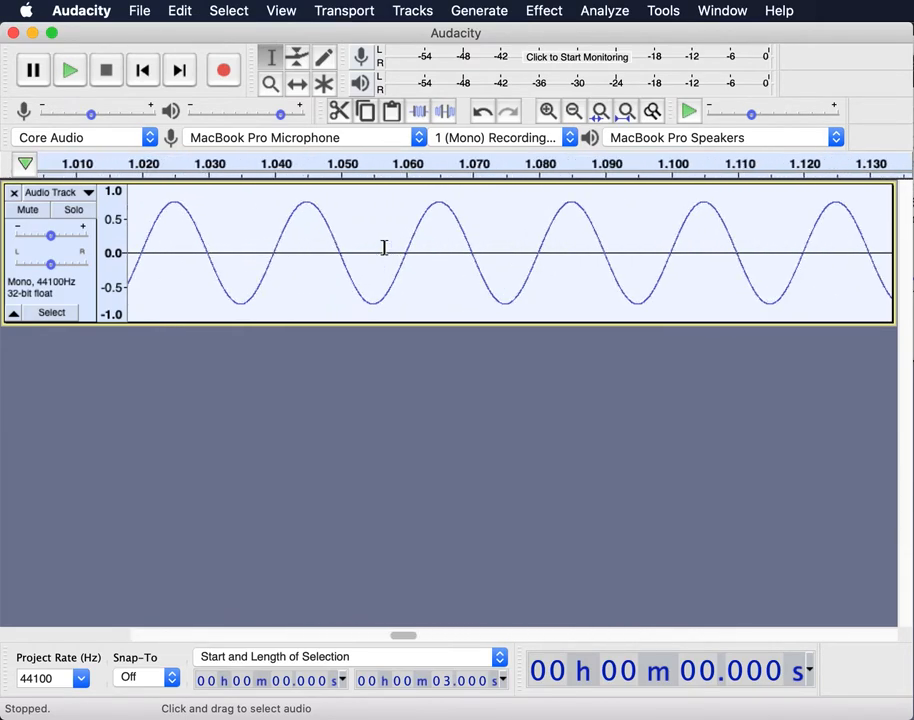
{"action": "scroll", "coordinate": [382, 246], "scroll_direction": "up", "scroll_amount": 1, "text": "ctrl"}
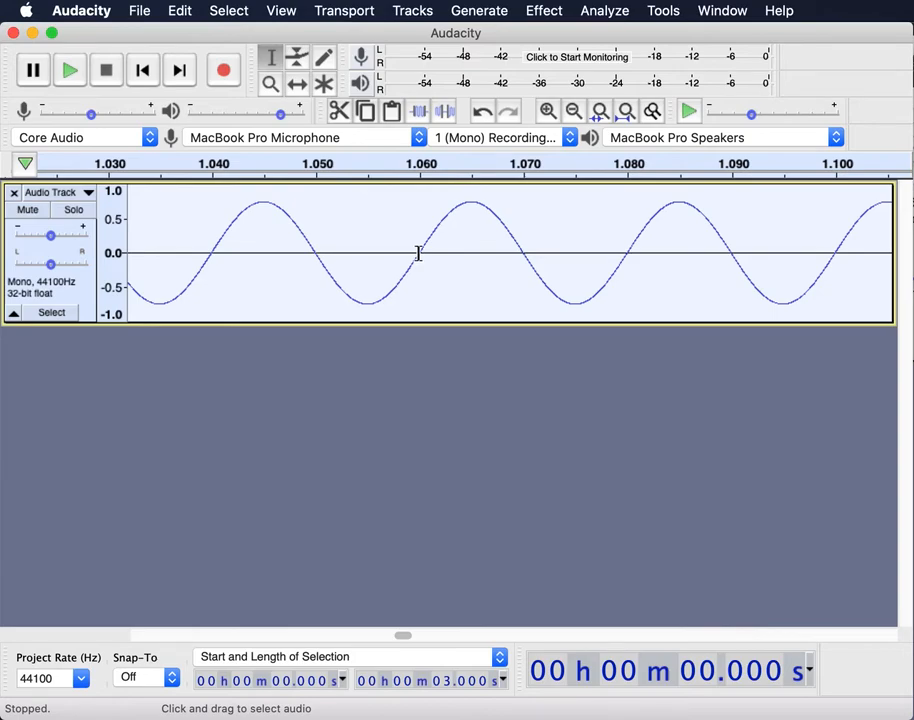
{"action": "left_click", "coordinate": [418, 253]}
{"action": "left_click_drag", "start_coordinate": [418, 253], "coordinate": [627, 263]}
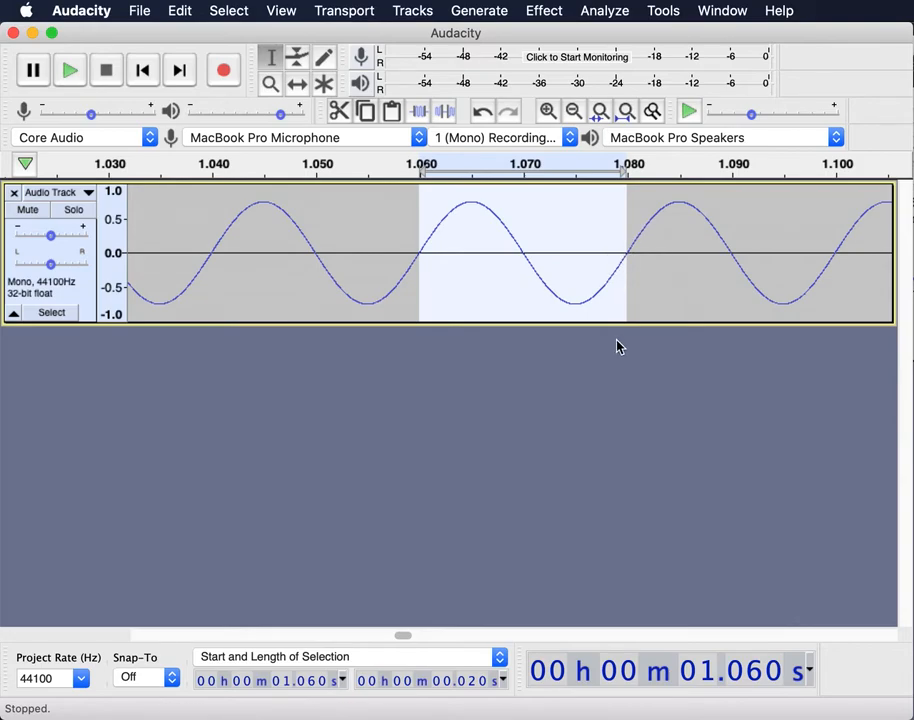
{"action": "left_click", "coordinate": [499, 657]}
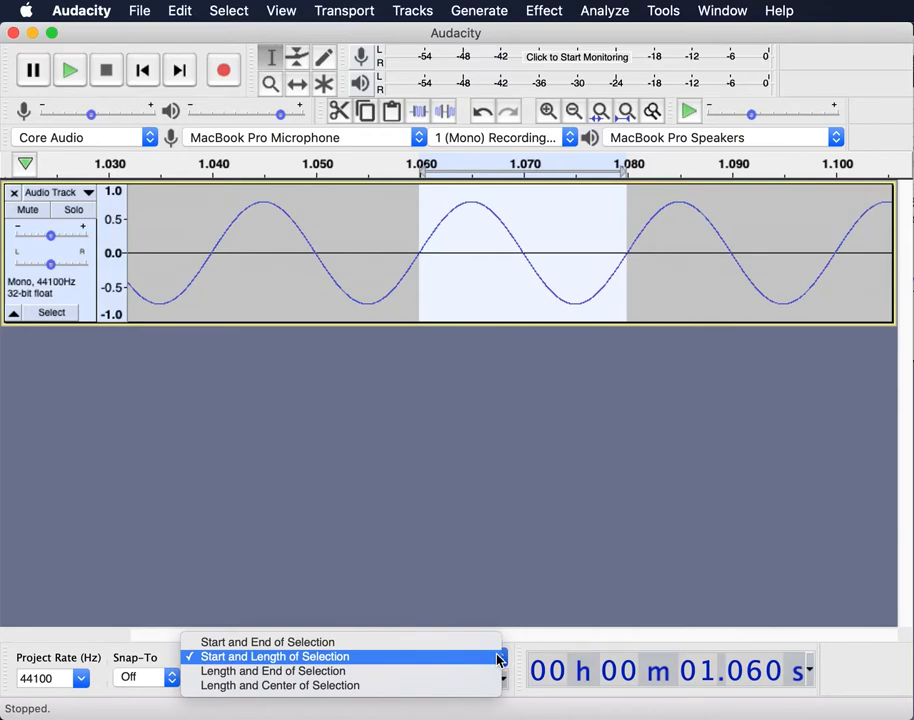
{"action": "key", "text": "Up"}
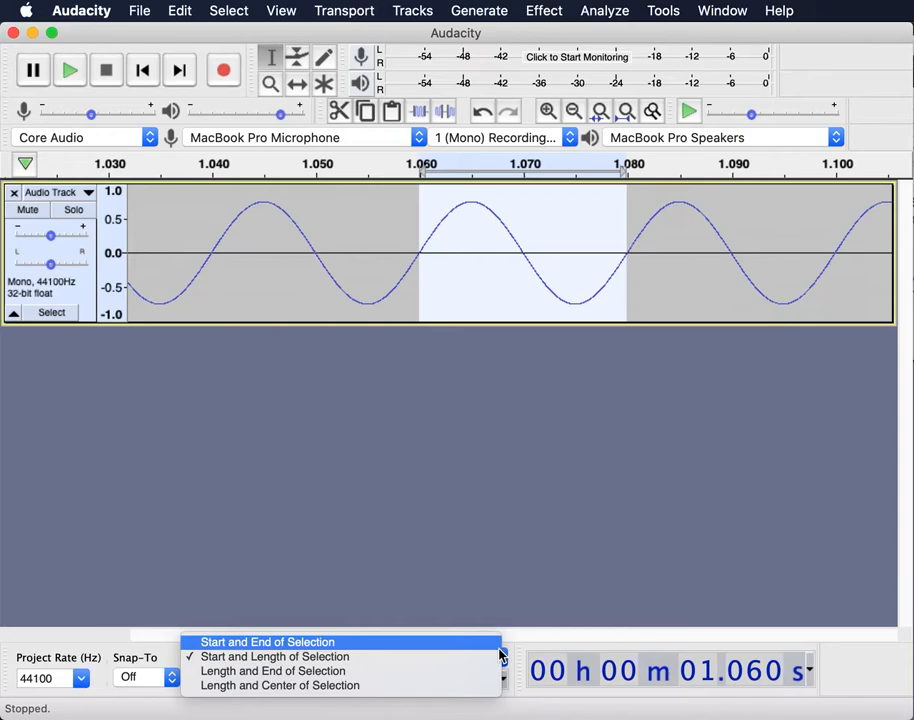
{"action": "left_click", "coordinate": [497, 652]}
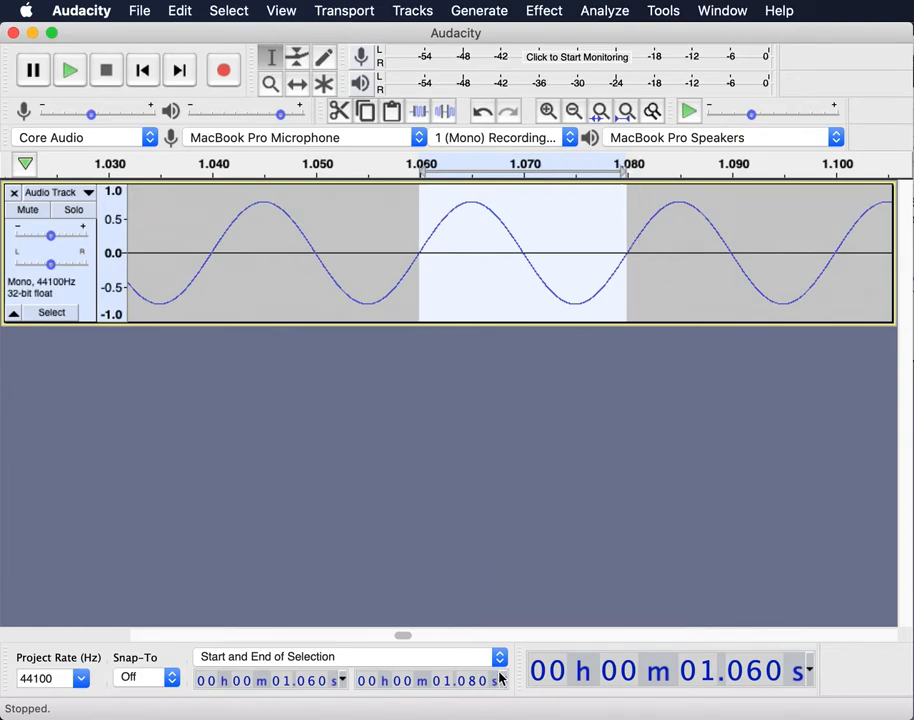
{"action": "left_click", "coordinate": [499, 656]}
{"action": "left_click", "coordinate": [481, 672]}
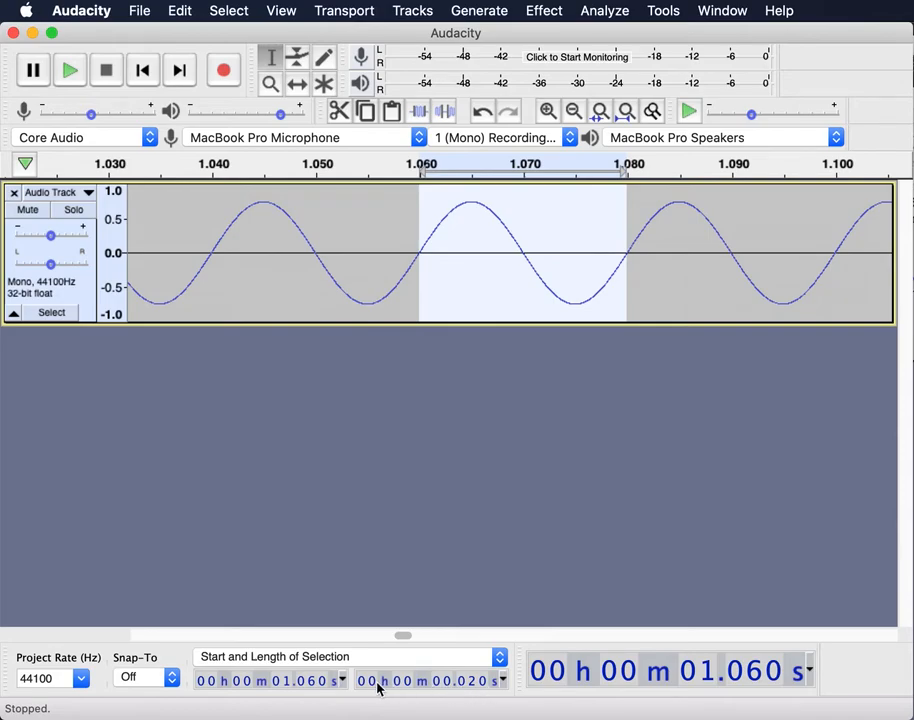
{"action": "left_click", "coordinate": [503, 687]}
{"action": "scroll", "coordinate": [503, 690], "scroll_direction": "down", "scroll_amount": 1}
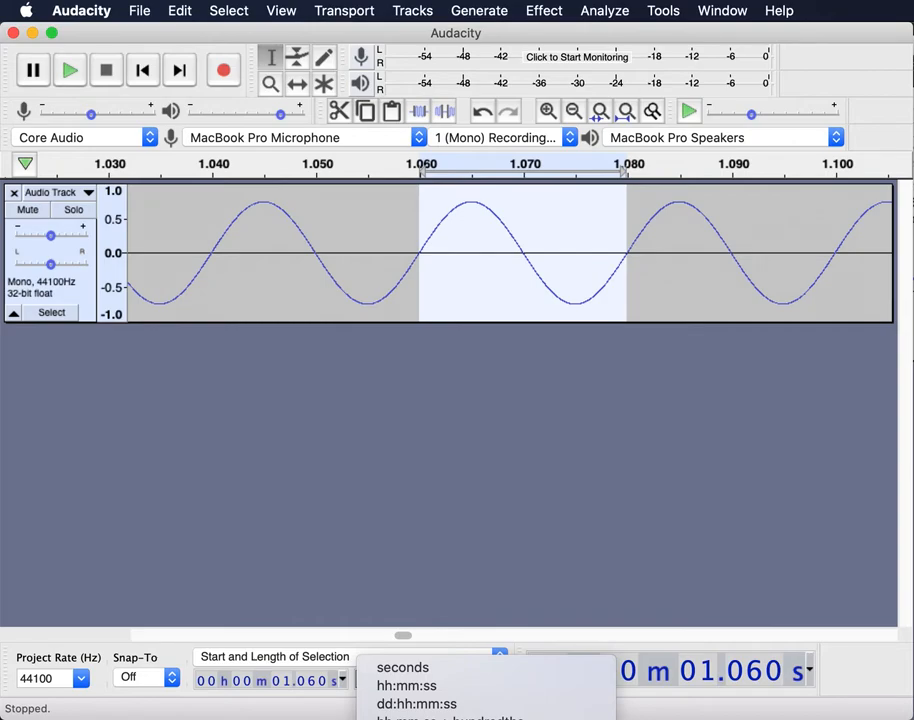
{"action": "left_click", "coordinate": [418, 718]}
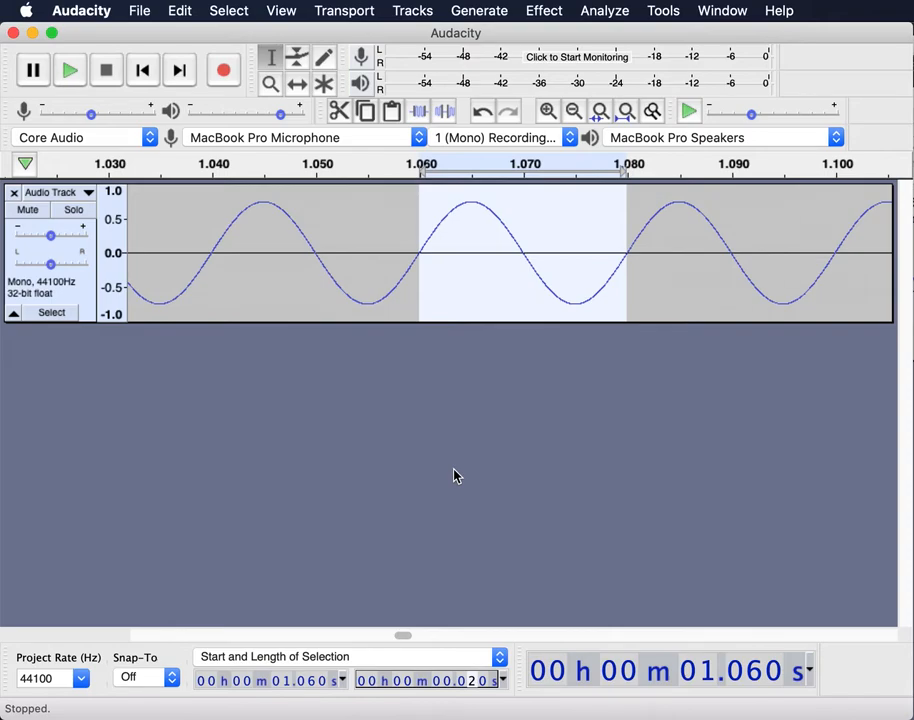
- Make the audio track taller by dragging its bottom edge down
{"action": "left_click_drag", "start_coordinate": [394, 321], "coordinate": [393, 416]}
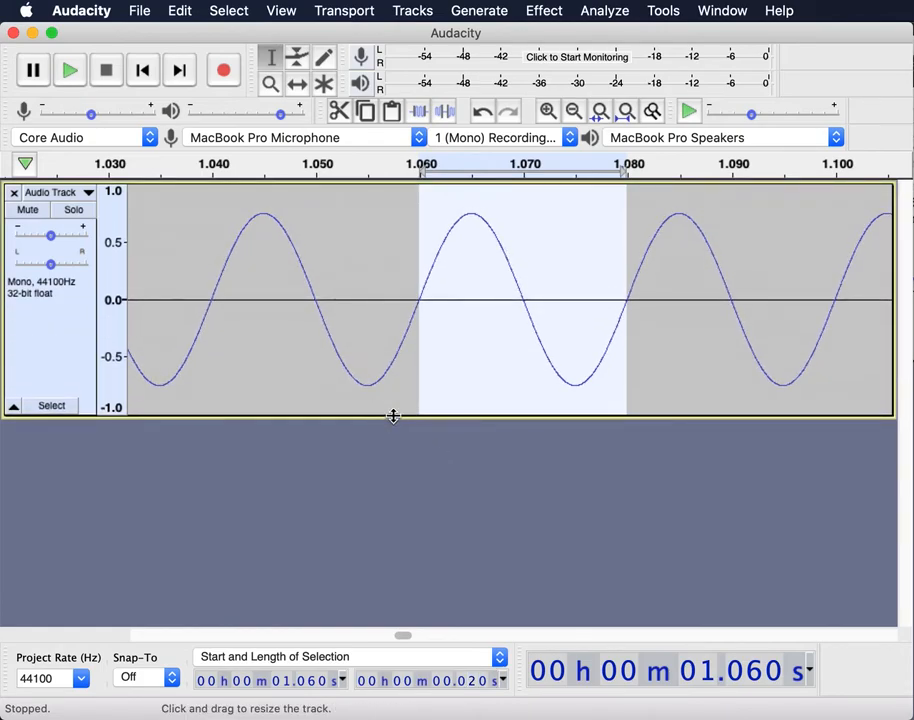
{"action": "scroll", "coordinate": [369, 325], "scroll_direction": "down", "scroll_amount": 2}
{"action": "scroll", "coordinate": [369, 325], "scroll_direction": "down", "scroll_amount": 7}
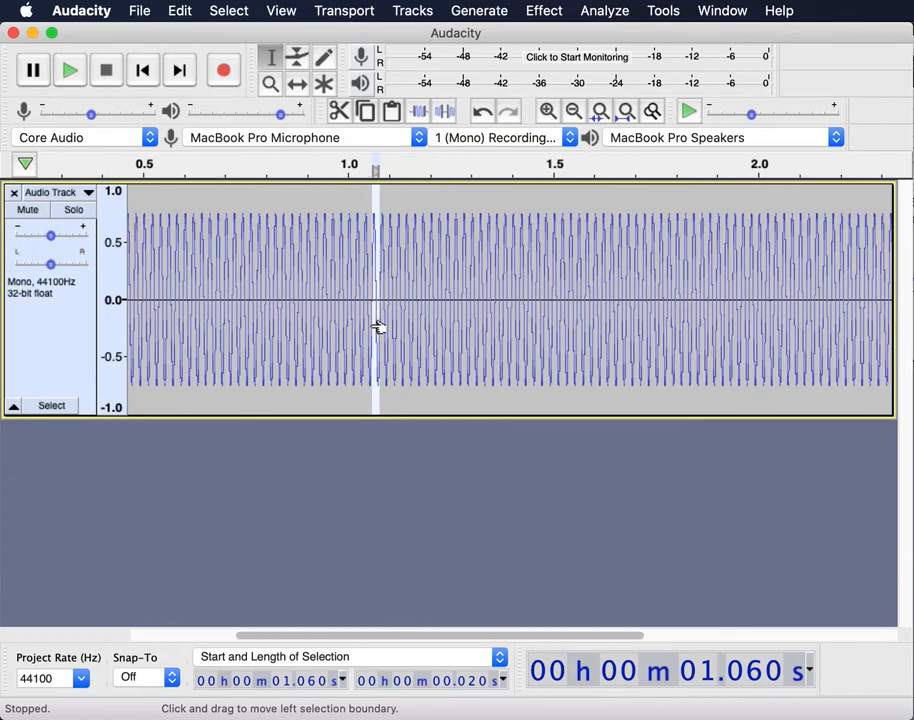
{"action": "scroll", "coordinate": [369, 323], "scroll_direction": "up", "scroll_amount": 5}
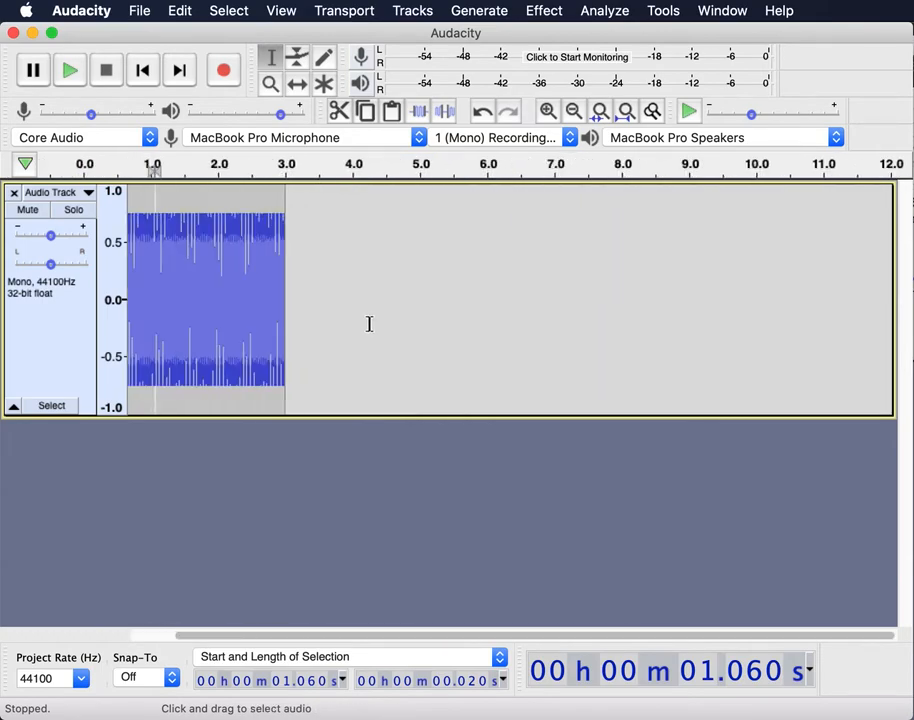
{"action": "scroll", "coordinate": [369, 323], "scroll_direction": "up", "scroll_amount": 2}
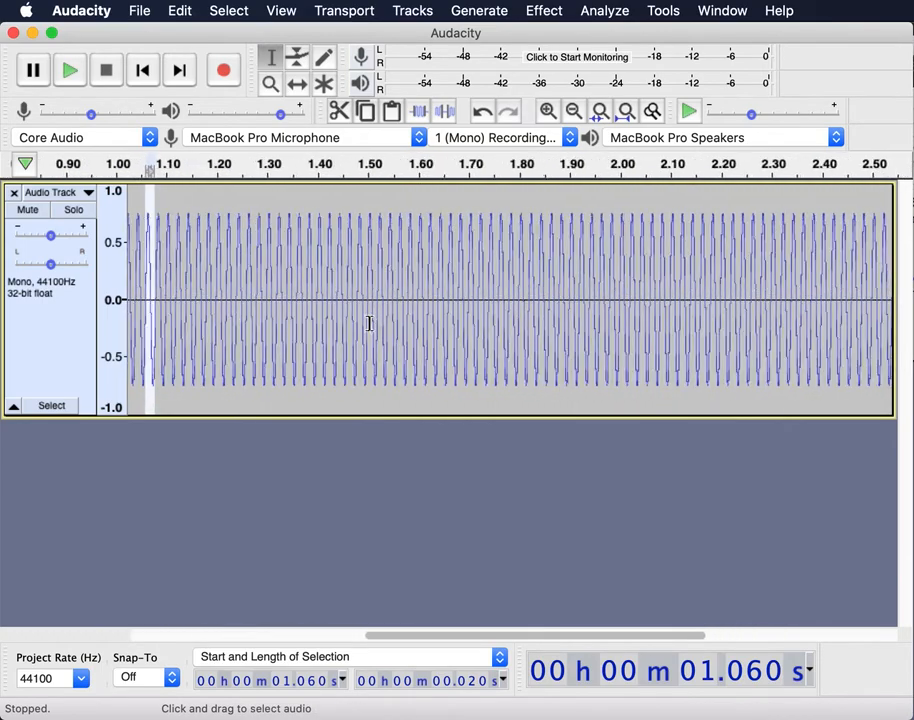
{"action": "scroll", "coordinate": [369, 323], "scroll_direction": "down", "scroll_amount": 1}
{"action": "scroll", "coordinate": [369, 323], "scroll_direction": "down", "scroll_amount": 1}
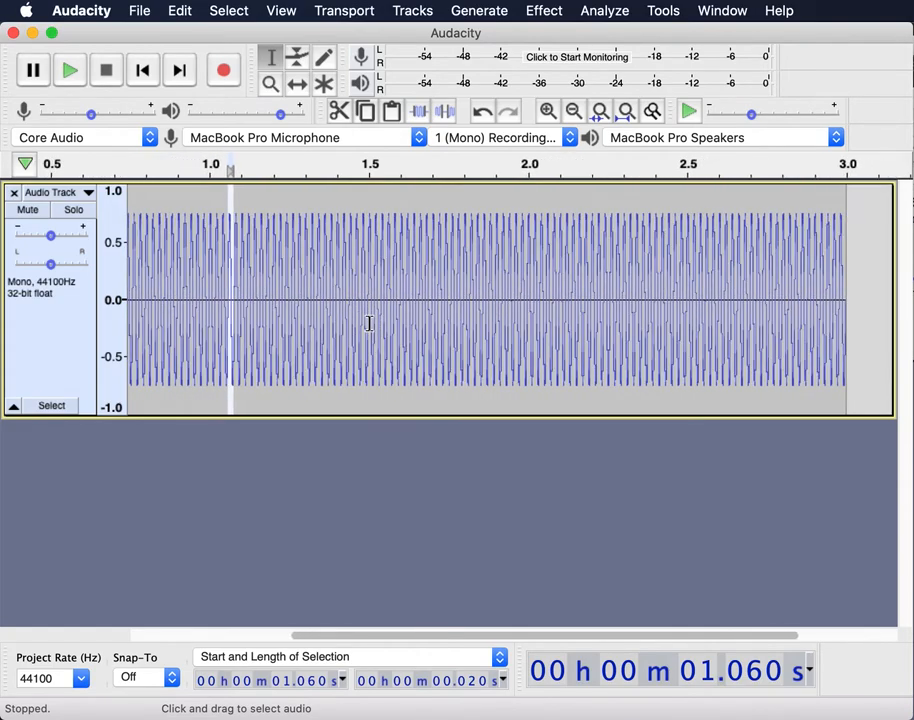
- Clear the one-cycle selection, select the whole 3-second tone with Cmd+A, and open Analyze
{"action": "left_click", "coordinate": [346, 190]}
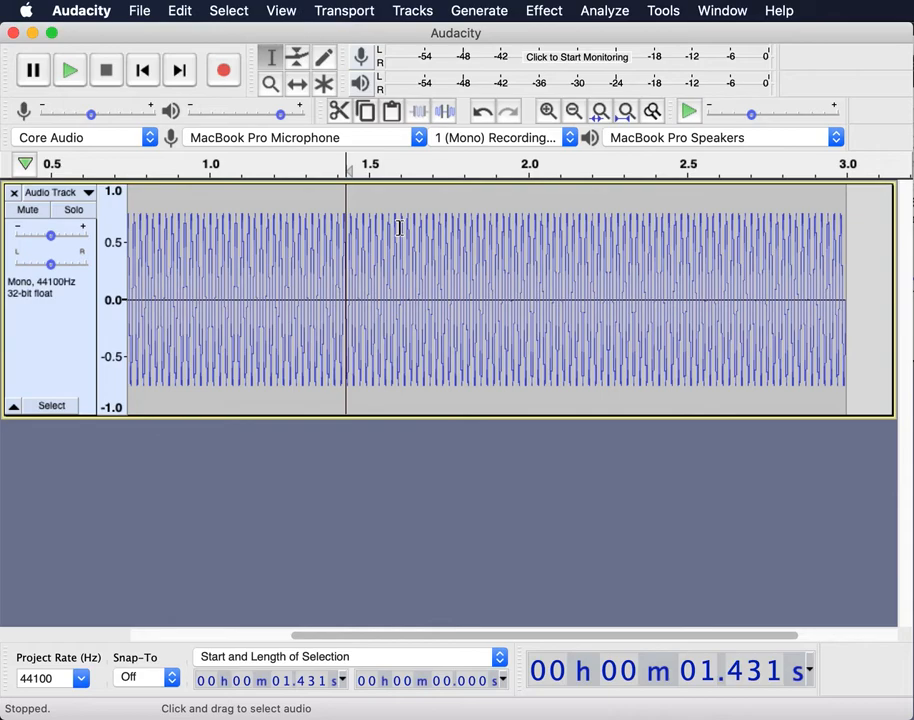
{"action": "key", "text": "super+a"}
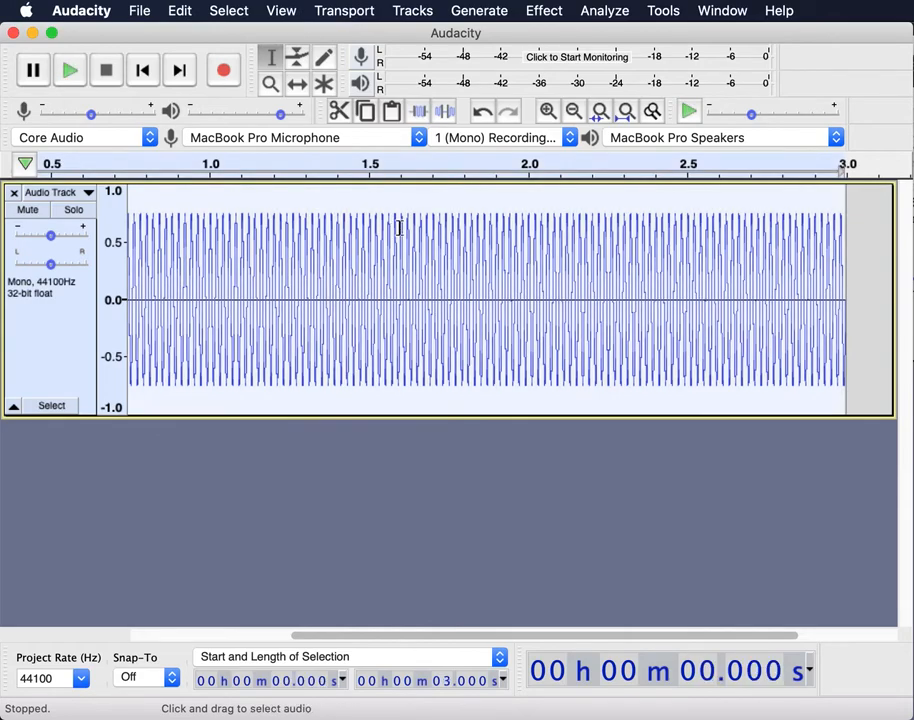
{"action": "left_click", "coordinate": [606, 10]}
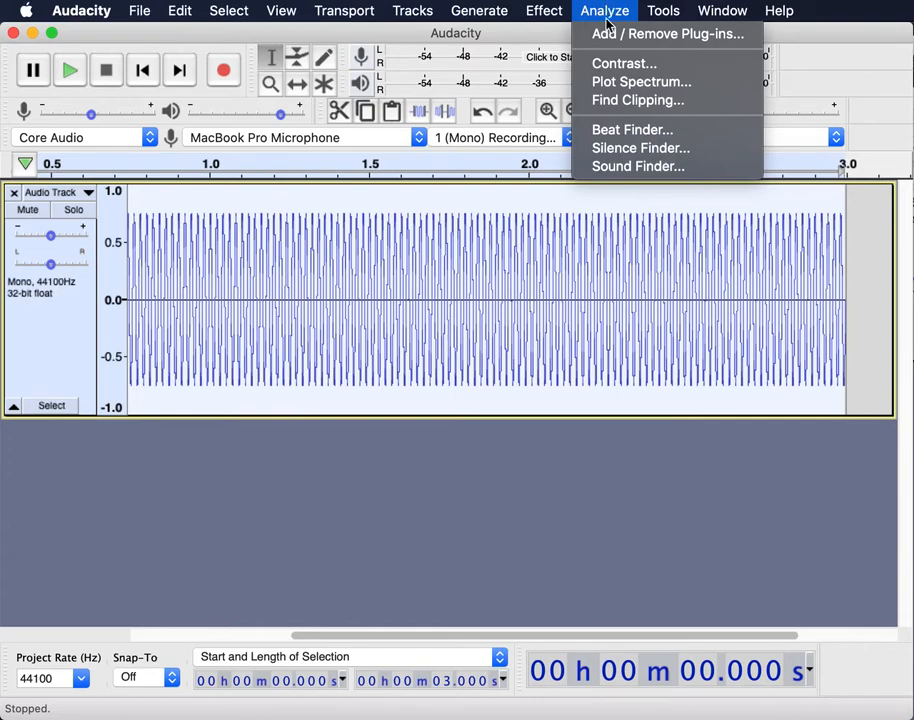
- Open Plot Spectrum, try the Hamming window, then return to the Hann window at size 128
{"action": "left_click", "coordinate": [617, 83]}
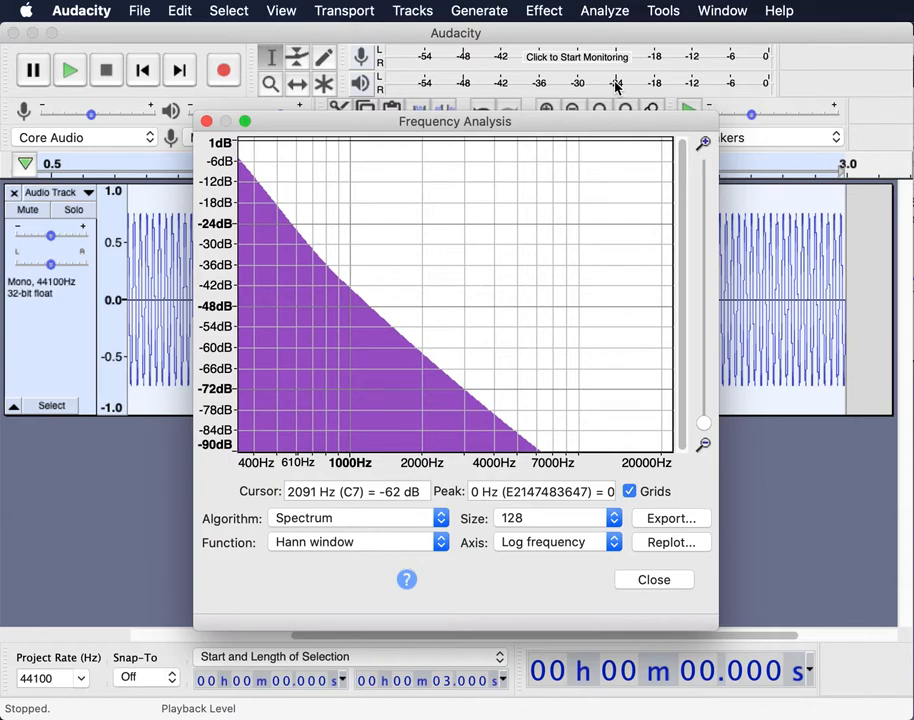
{"action": "left_click", "coordinate": [435, 547]}
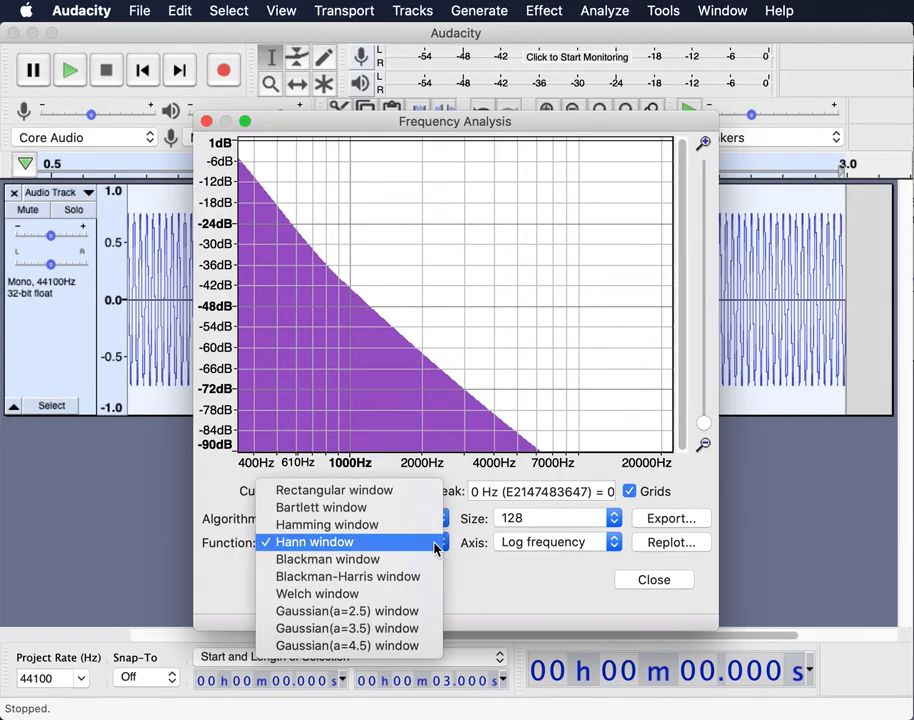
{"action": "left_click", "coordinate": [418, 530]}
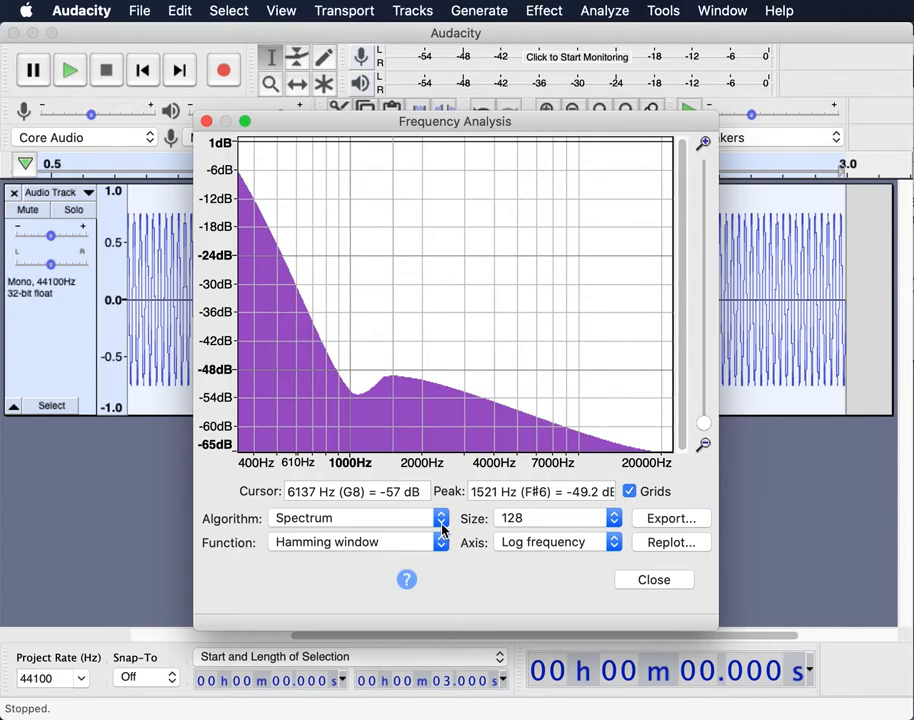
{"action": "left_click", "coordinate": [441, 545]}
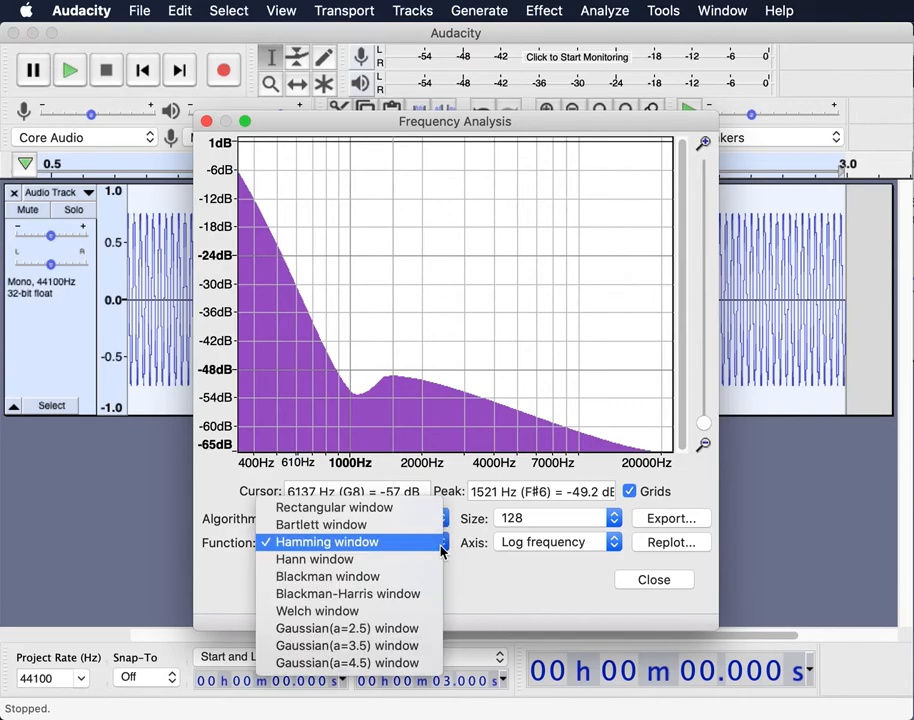
{"action": "left_click", "coordinate": [441, 559]}
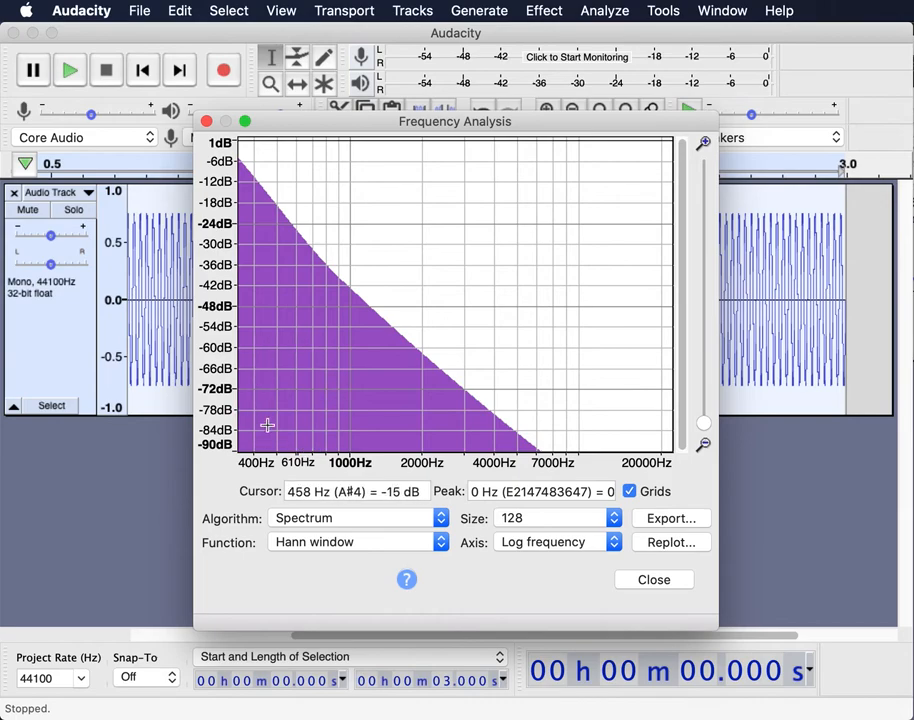
- Raise the FFT size step by step through 256, 512 and 1024 to 2048
{"action": "left_click", "coordinate": [585, 521]}
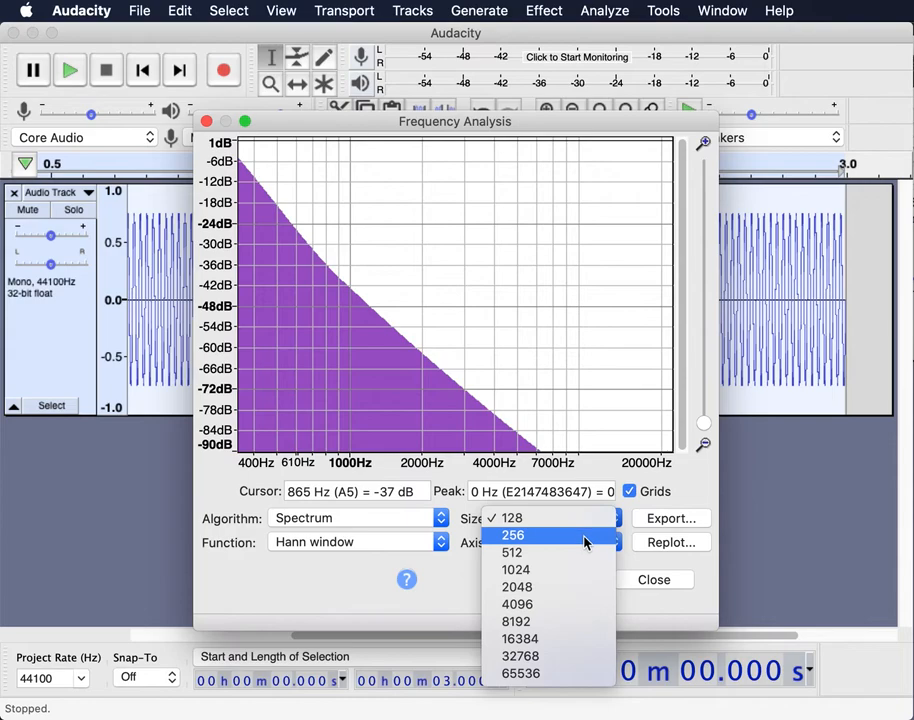
{"action": "left_click", "coordinate": [586, 540]}
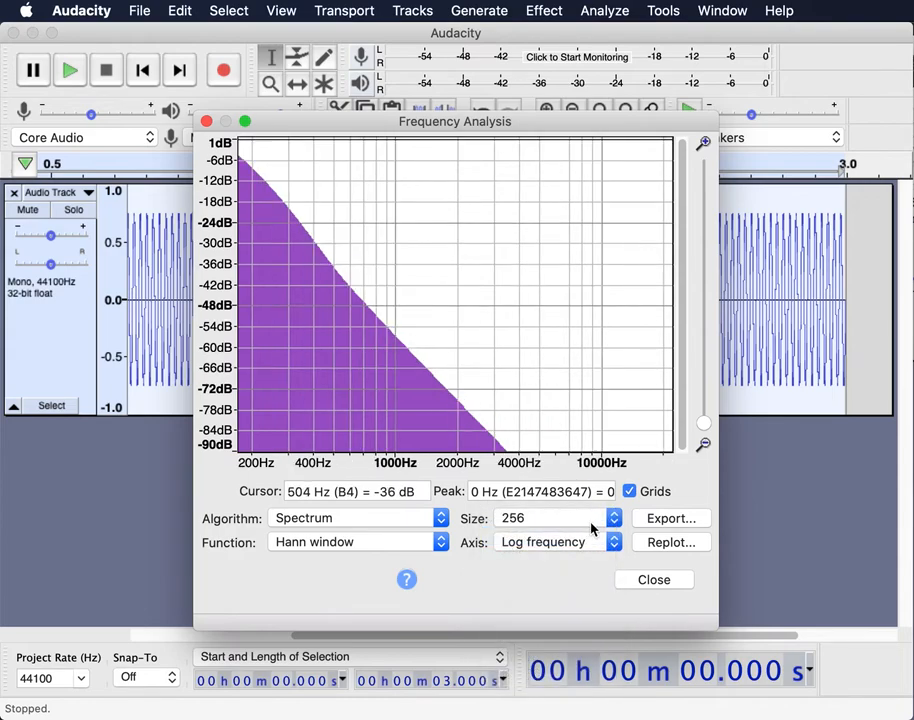
{"action": "left_click", "coordinate": [590, 523]}
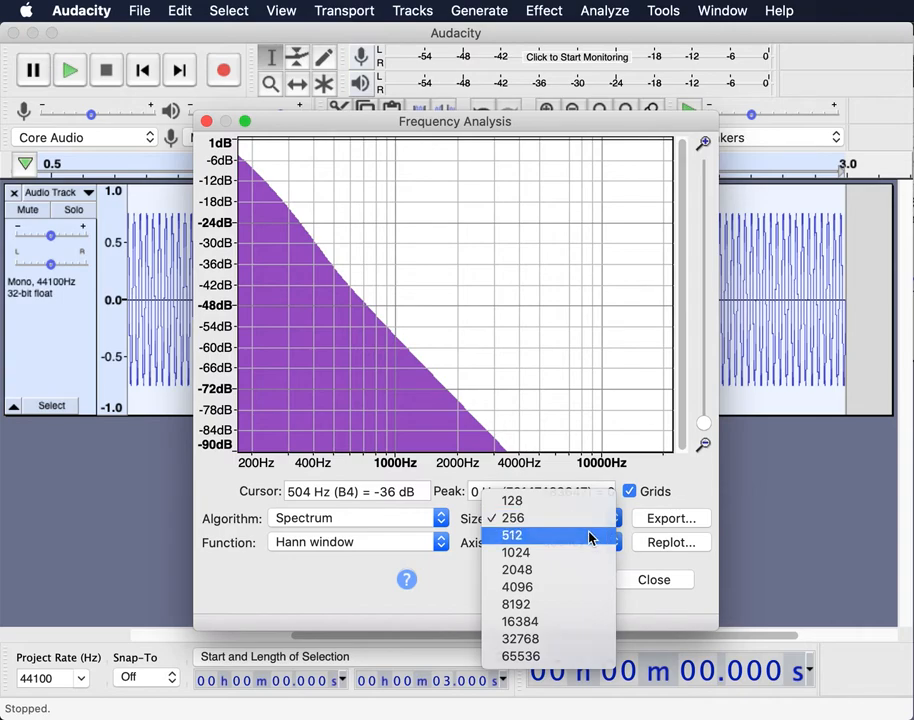
{"action": "left_click", "coordinate": [589, 537]}
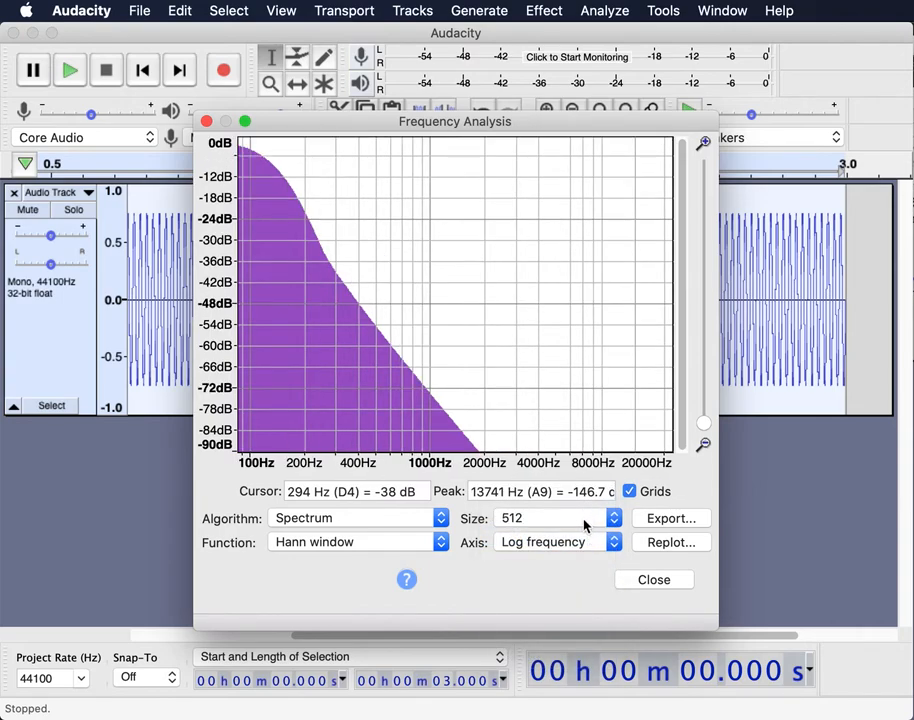
{"action": "left_click", "coordinate": [585, 523]}
{"action": "left_click", "coordinate": [585, 535]}
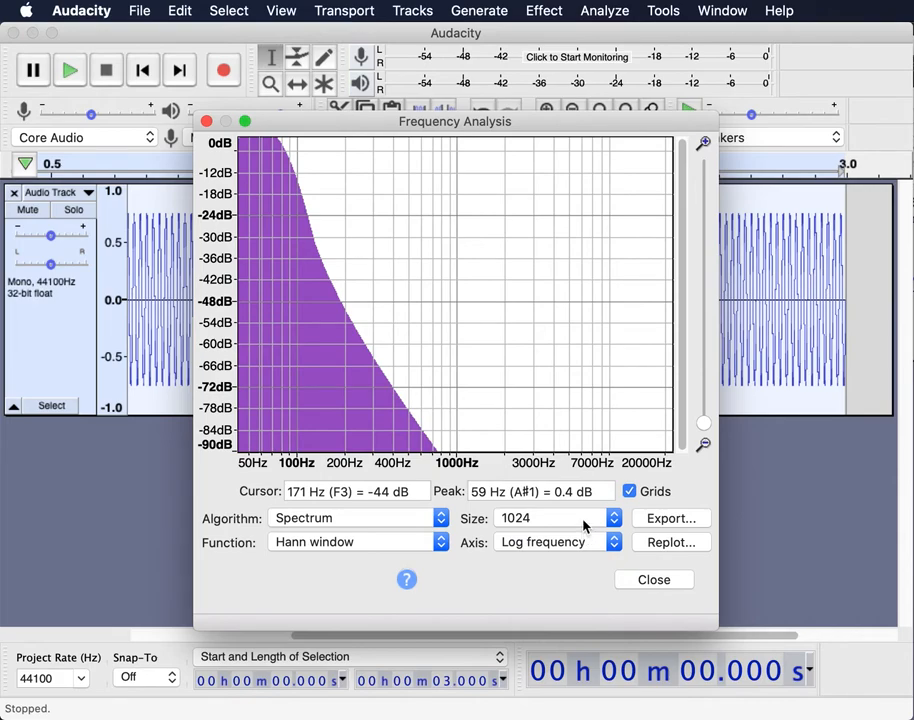
{"action": "left_click", "coordinate": [585, 523]}
{"action": "left_click", "coordinate": [585, 538]}
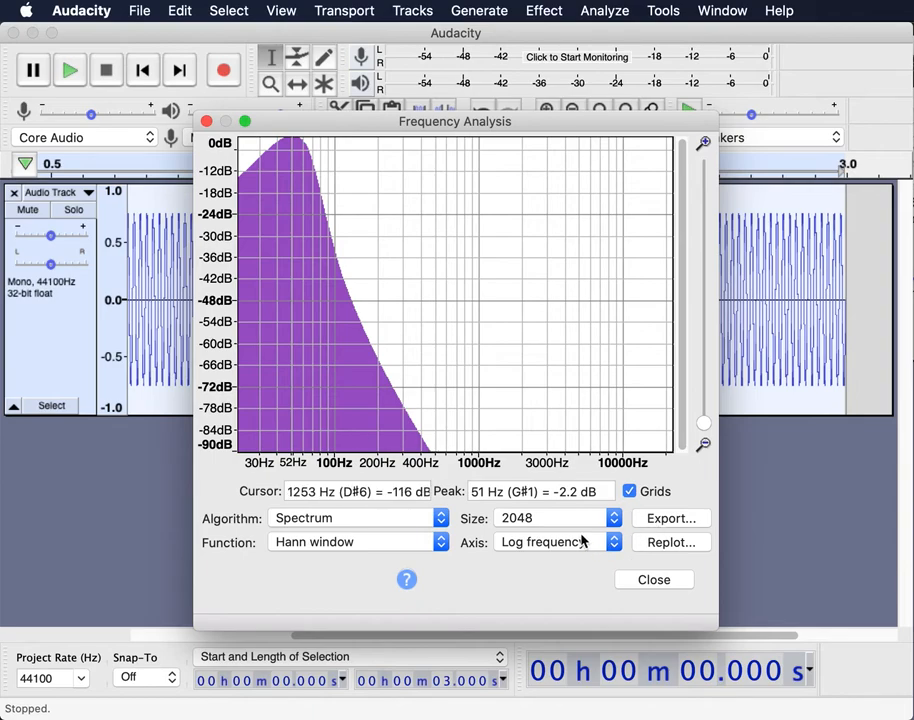
{"action": "left_click", "coordinate": [611, 519]}
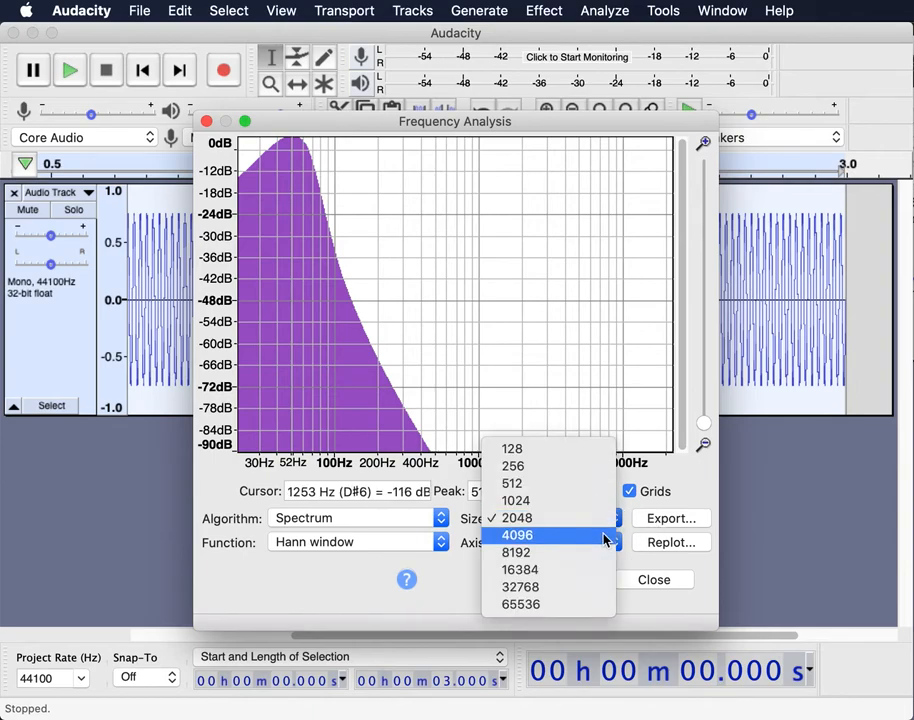
- Raise the FFT size through 4096, 8192, 16384 and 32768 to 65536
{"action": "left_click", "coordinate": [604, 536]}
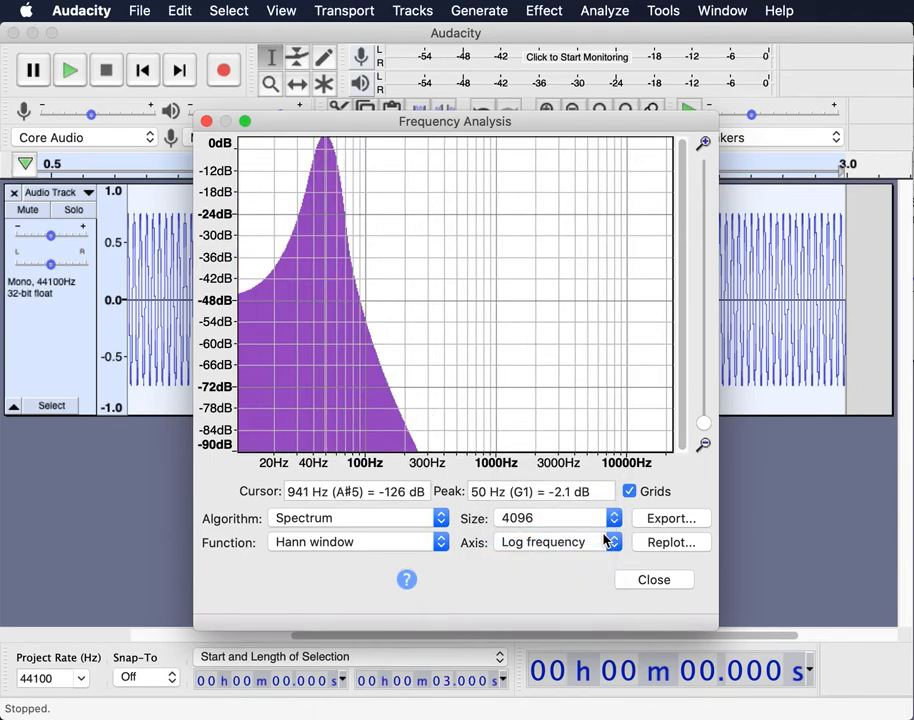
{"action": "left_click", "coordinate": [610, 520]}
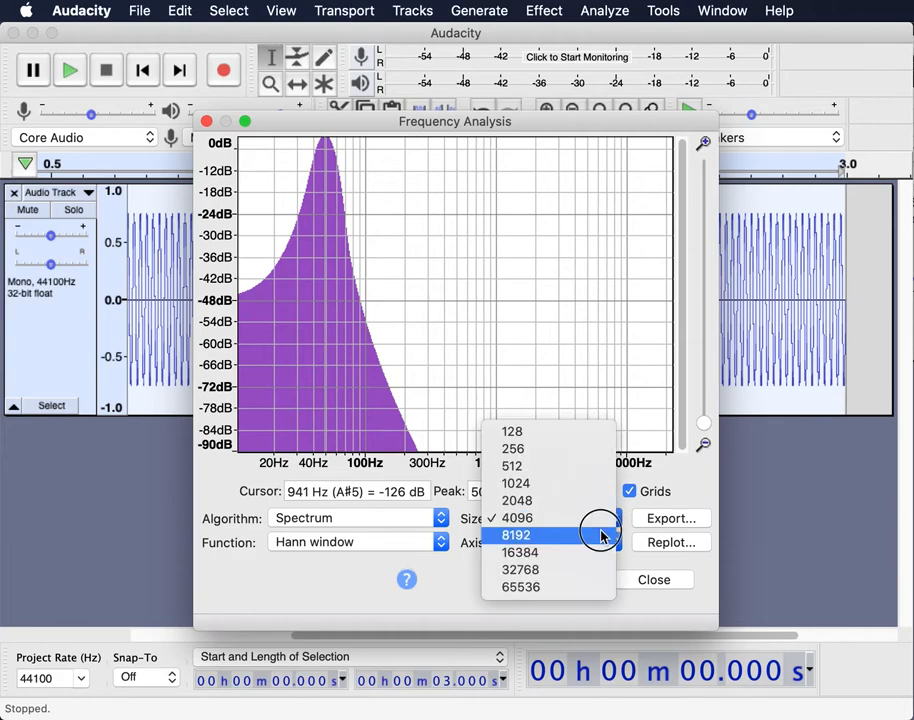
{"action": "left_click", "coordinate": [603, 537]}
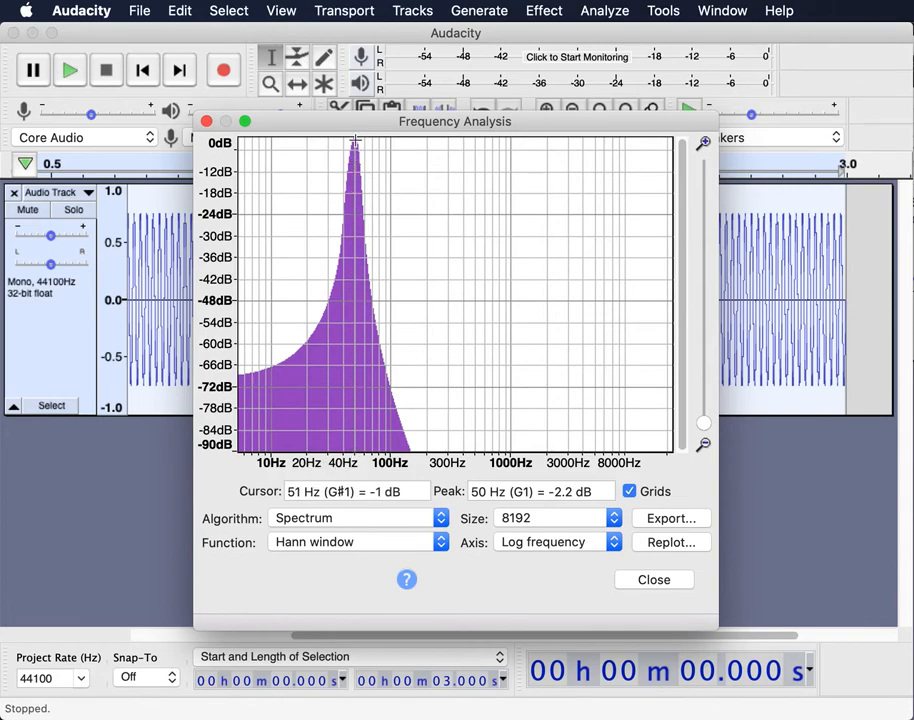
{"action": "left_click", "coordinate": [558, 520]}
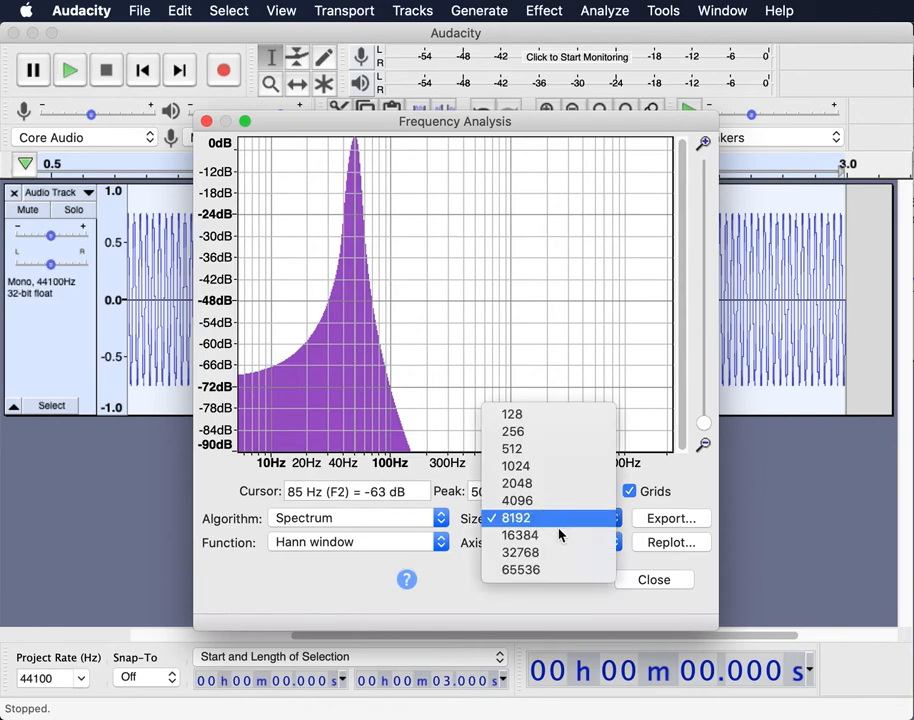
{"action": "left_click", "coordinate": [559, 537]}
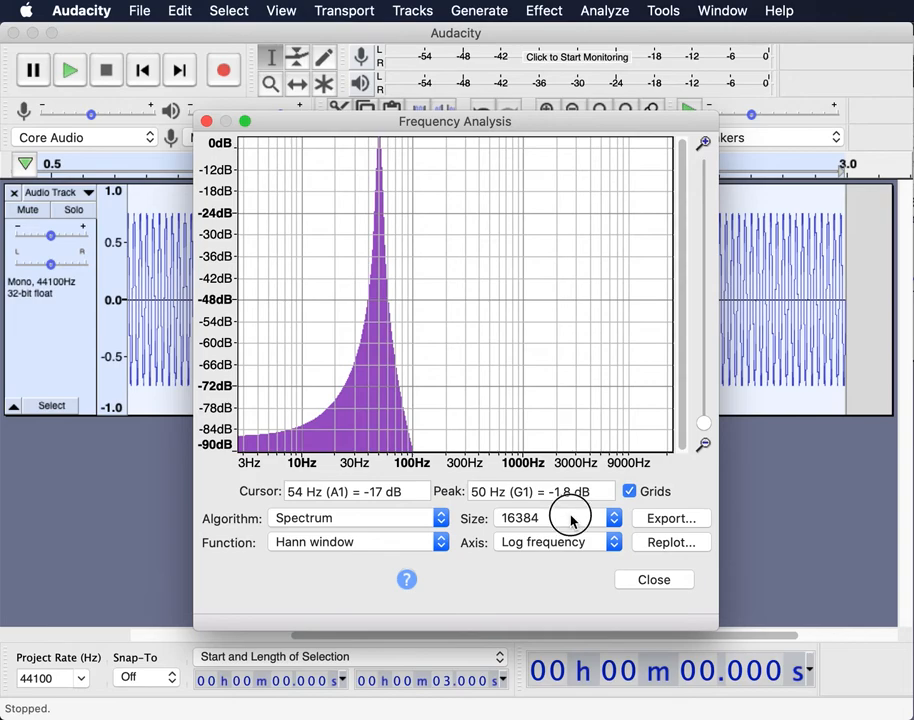
{"action": "left_click", "coordinate": [573, 520]}
{"action": "left_click", "coordinate": [573, 538]}
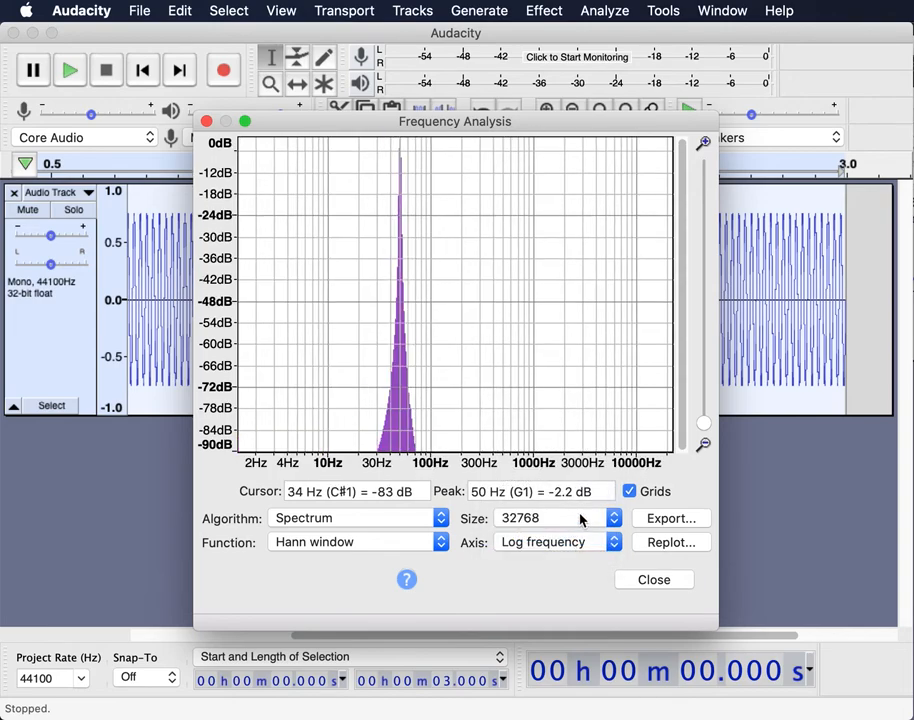
{"action": "left_click", "coordinate": [580, 516]}
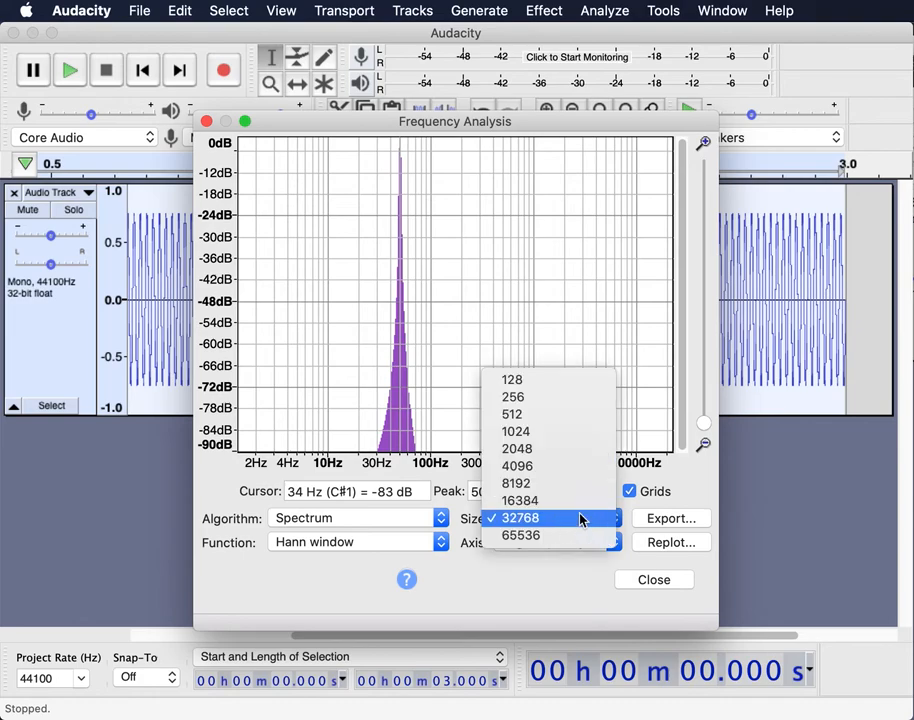
{"action": "left_click", "coordinate": [574, 534]}
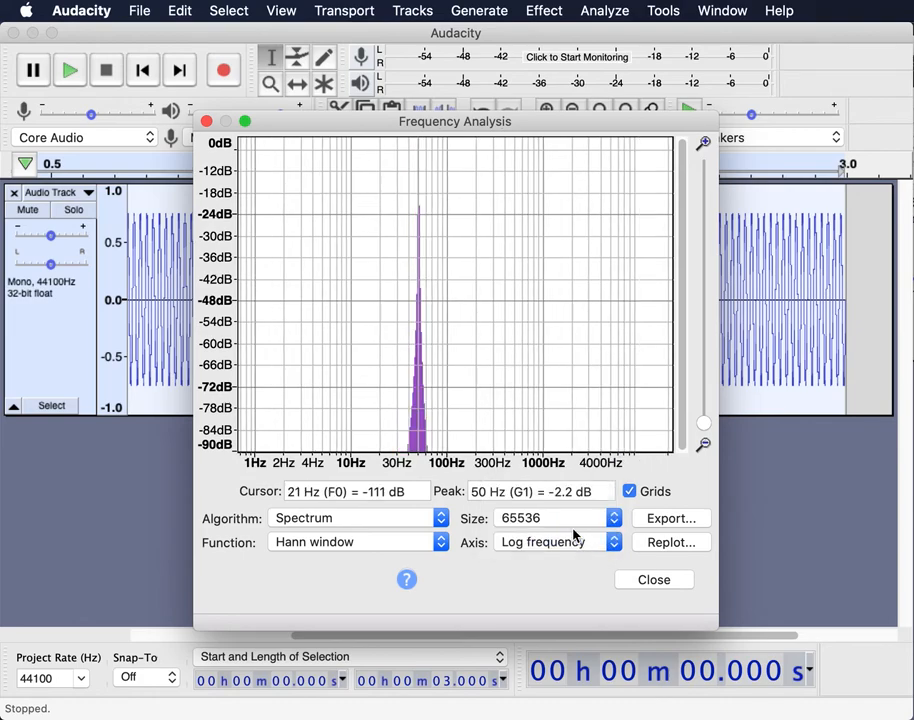